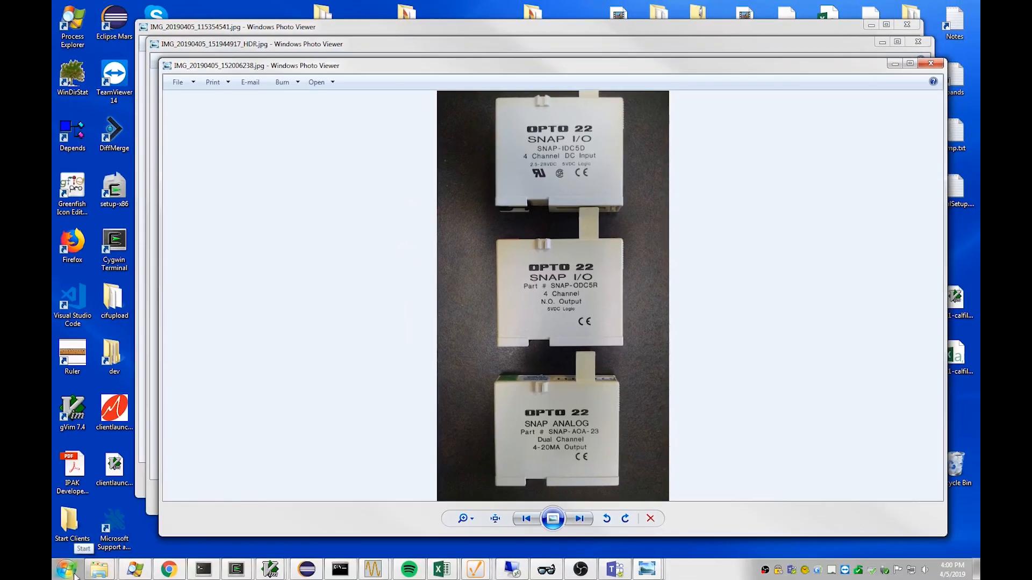
Launch PAC Manager and create a new tag database named Opto22-1DI-1DO-1AO in the opto22config folder.
left_click(75, 577)
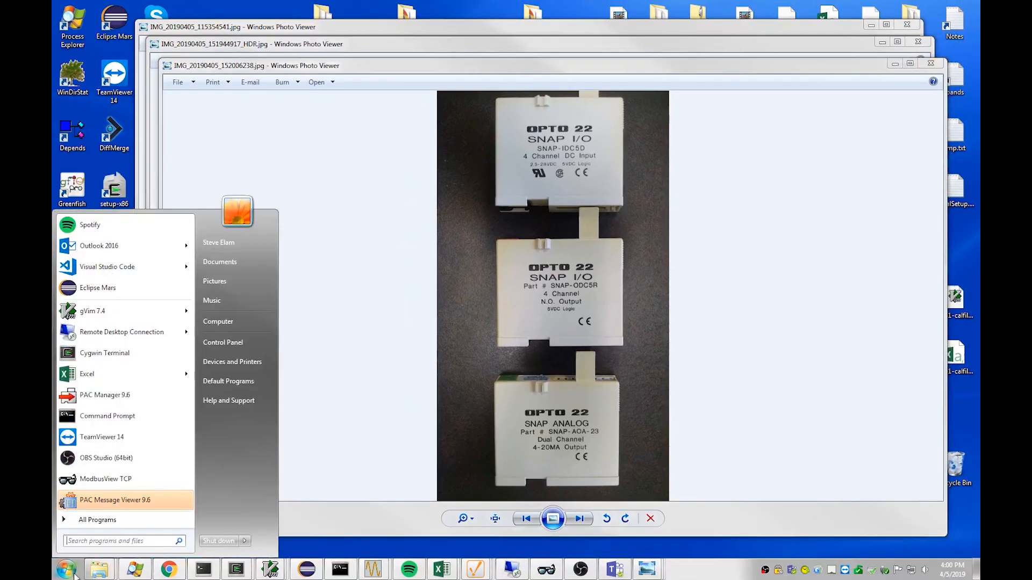
left_click(117, 398)
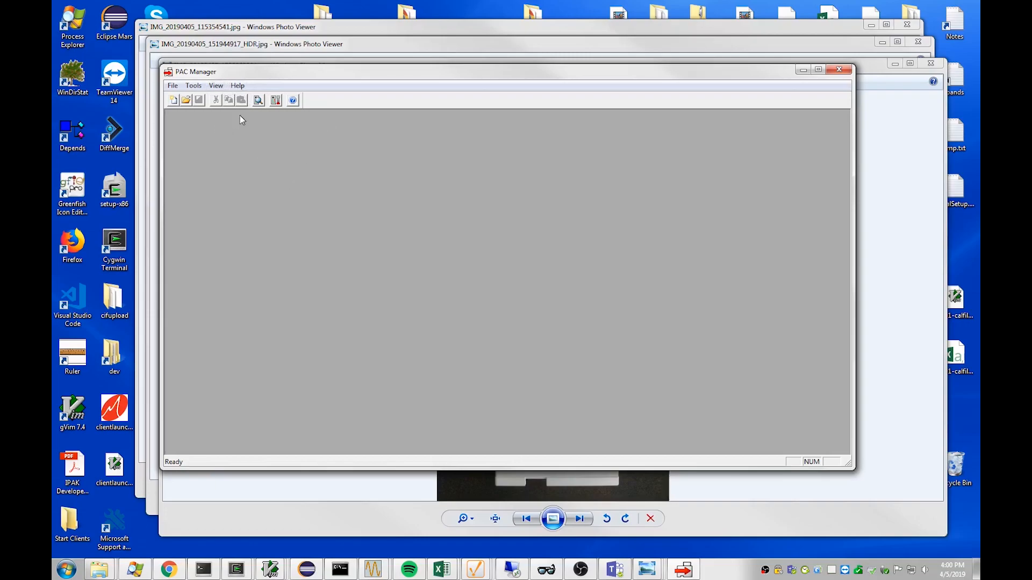
left_click(172, 86)
mouse_move(184, 89)
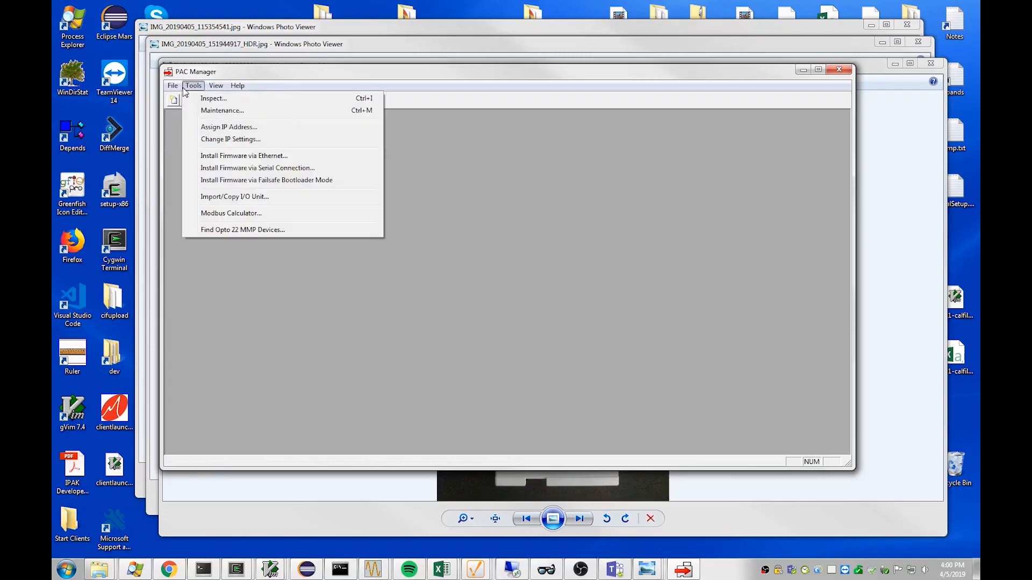
left_click(189, 98)
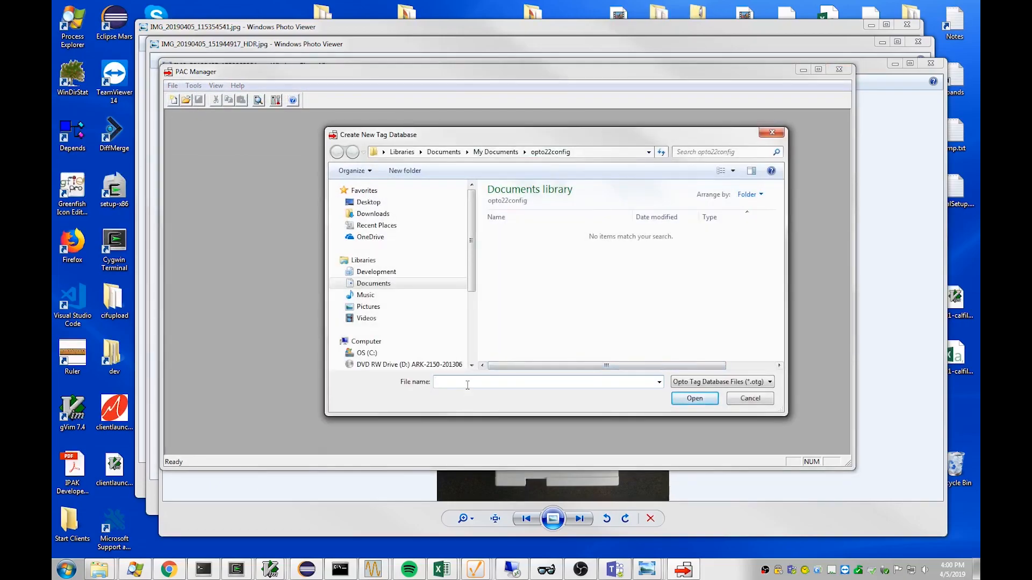
type("Opto22-")
type("1DI-1DO-1AO")
left_click(696, 400)
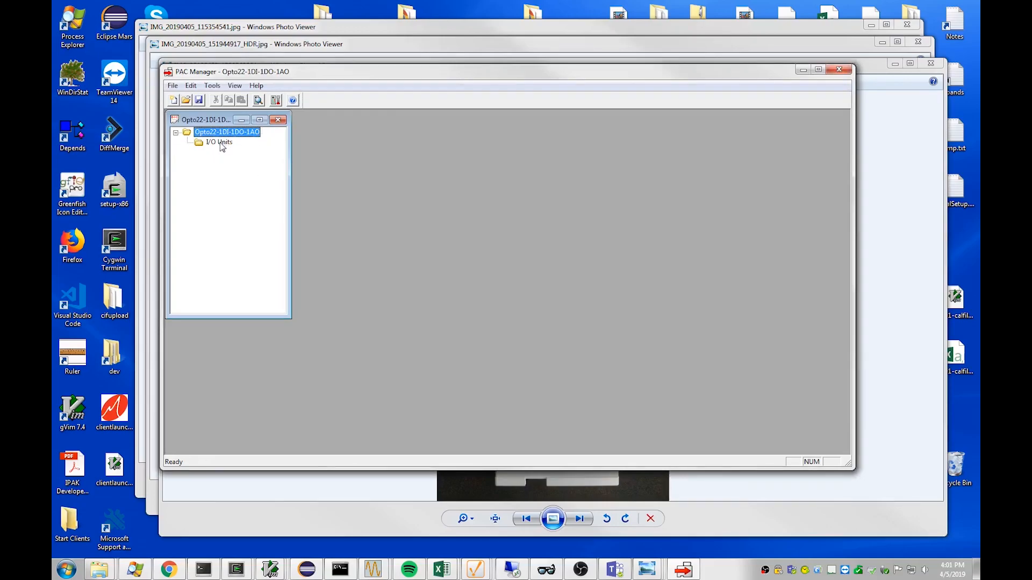
Add an I/O unit named Op22_1DI_1DO_1AO with description DI-DO-AO, Celsius temperature and address 10.1.1.250.
double_click(220, 144)
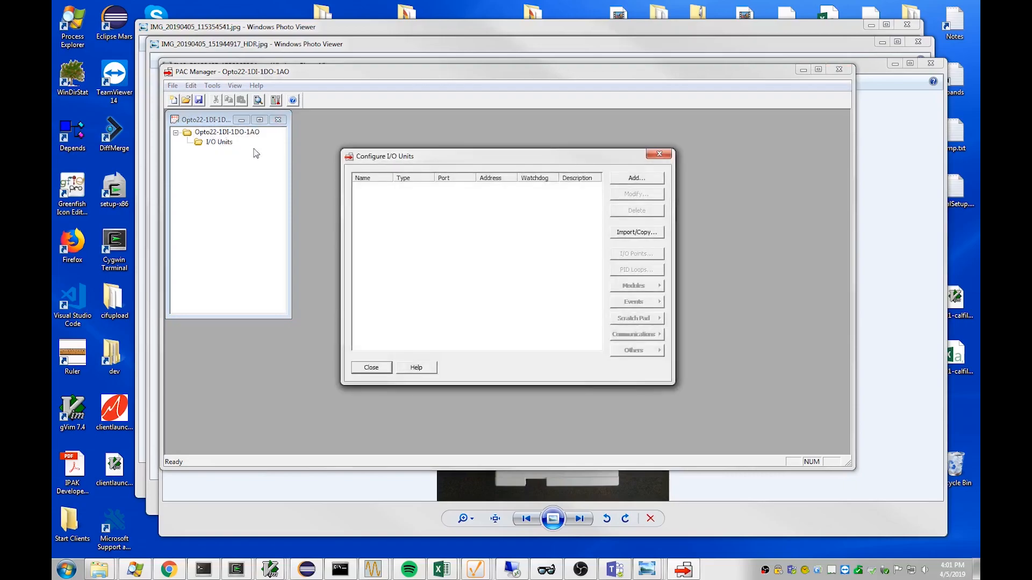
left_click(639, 179)
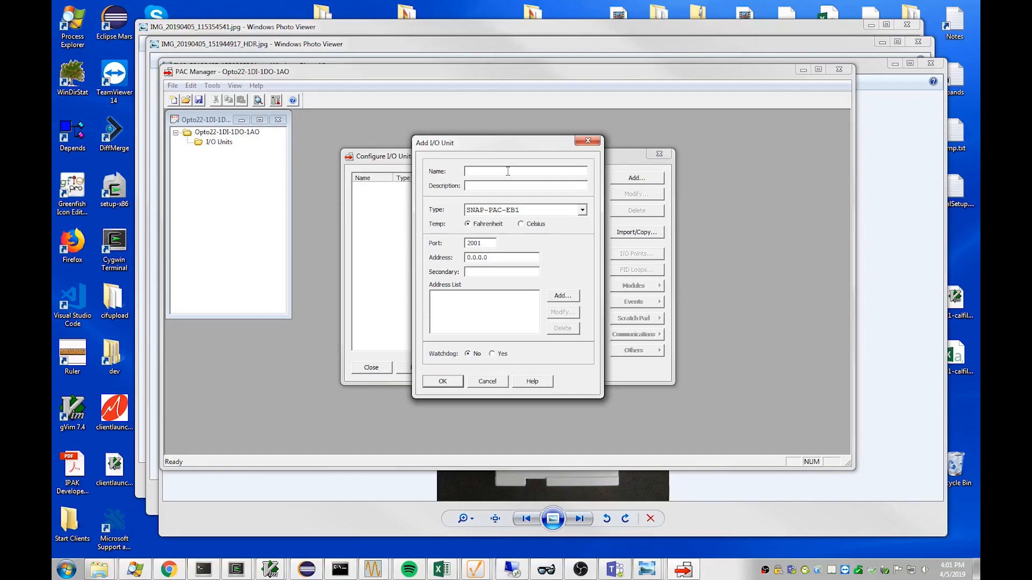
type("Op22_1DI_1DO_1AO")
left_click(482, 186)
type("DI-DO-AO")
left_click(521, 225)
double_click(508, 258)
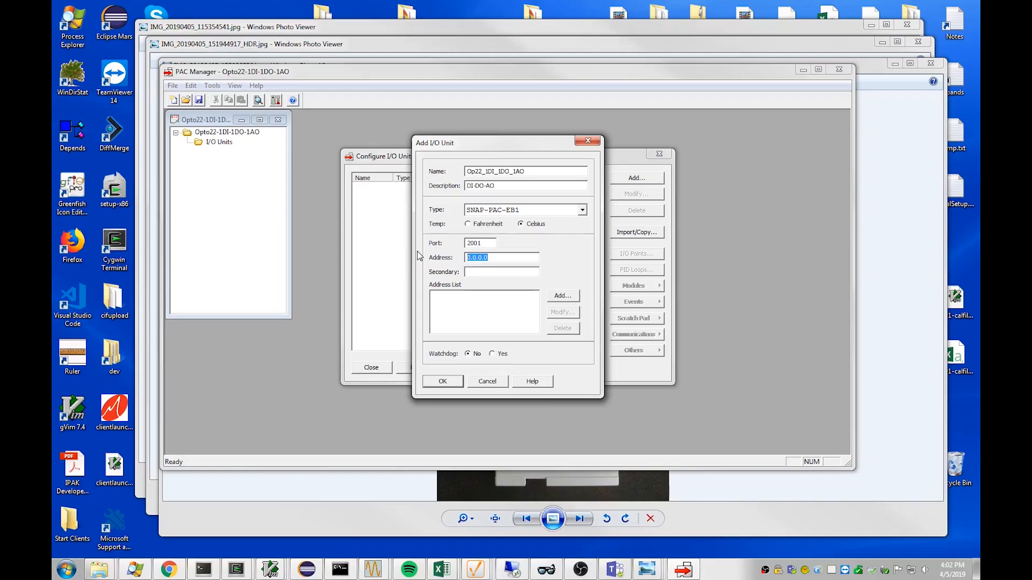
type("10.1.1.250")
left_click(443, 381)
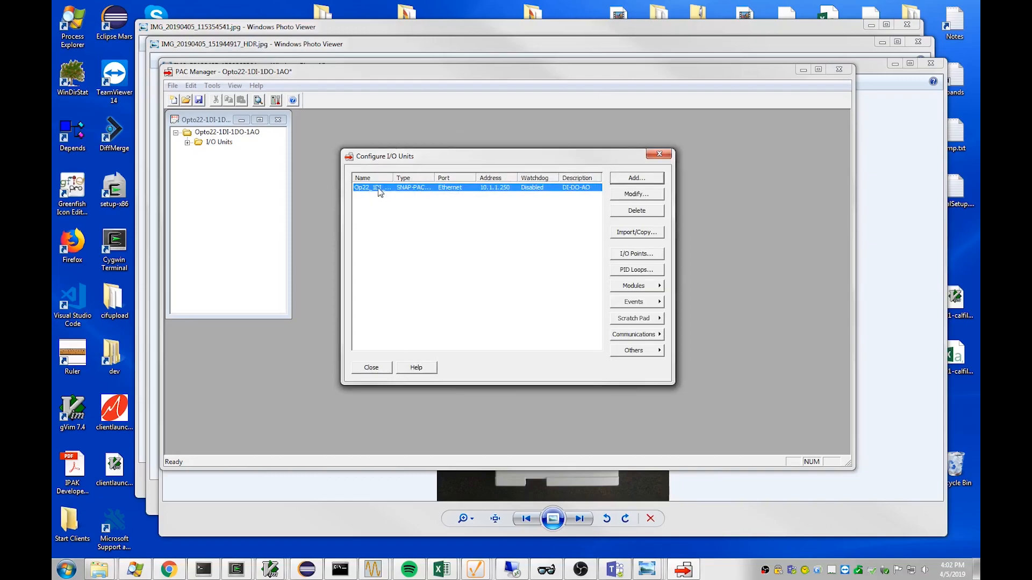
key("Escape")
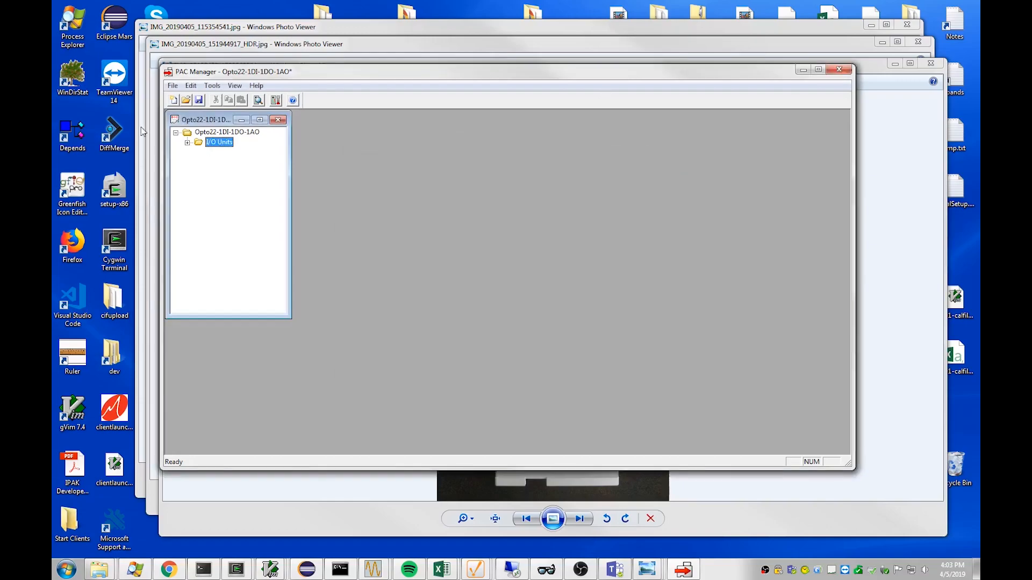
Add the digital input module SNAP-IDC5D: 2.5 - 28 VDC at position 00 in the new I/O unit's points configuration.
left_click(188, 143)
left_click(199, 153)
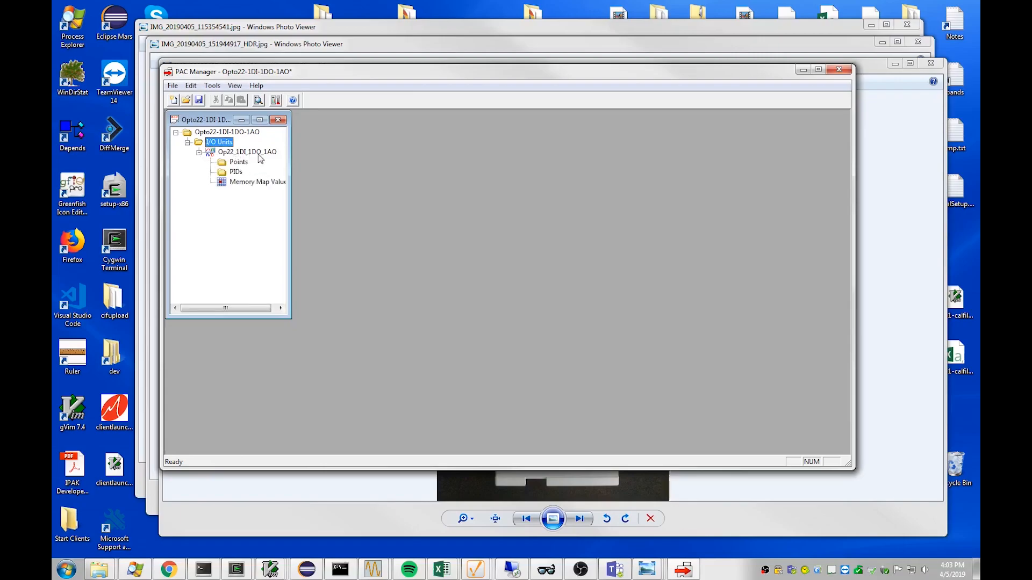
left_click(239, 163)
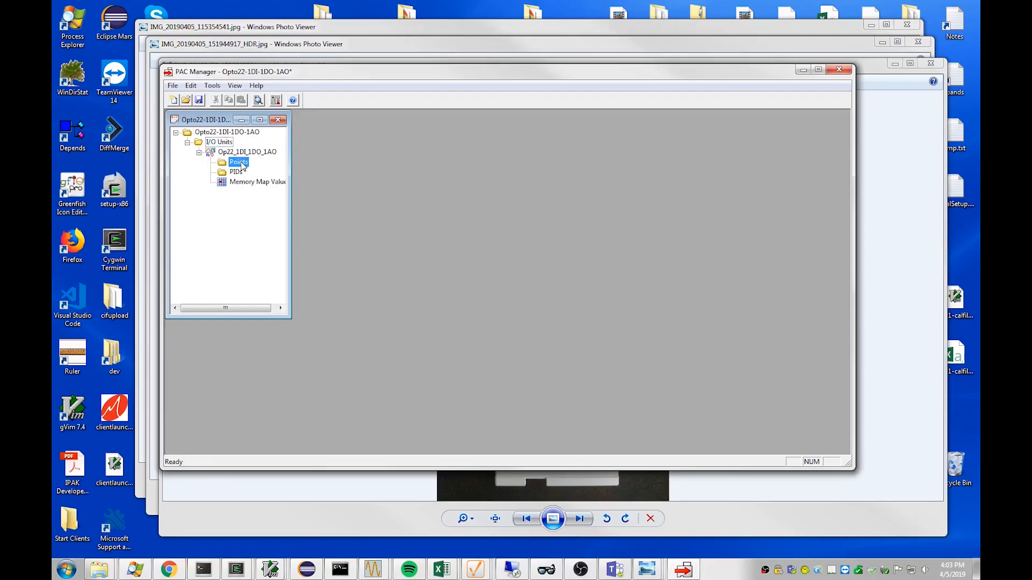
double_click(240, 163)
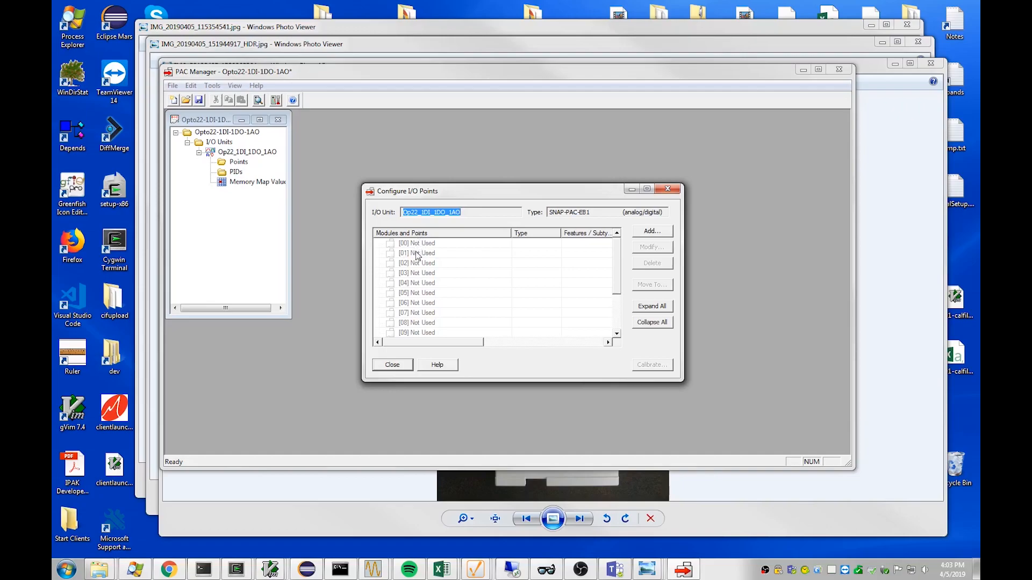
left_click(653, 232)
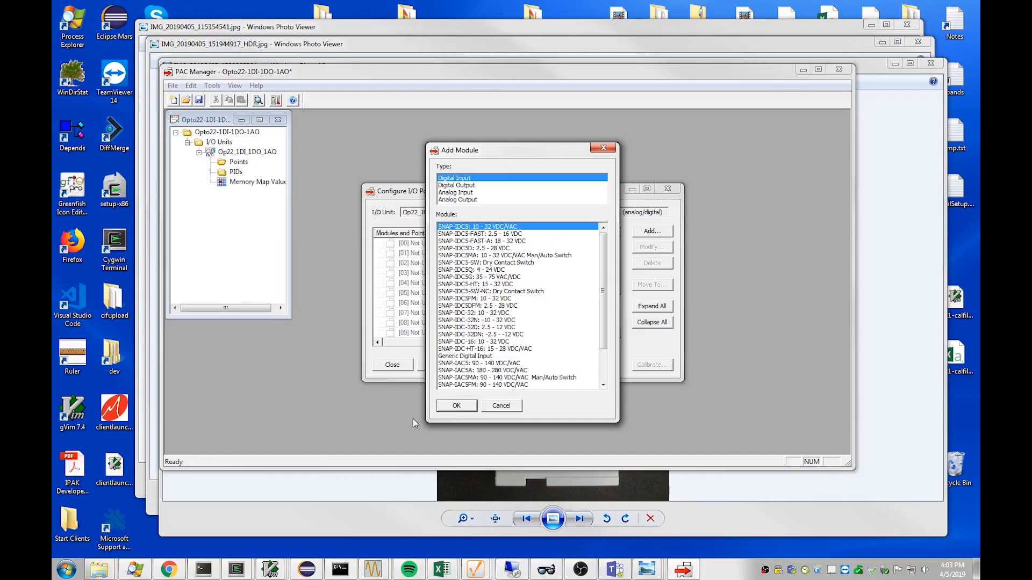
left_click(411, 520)
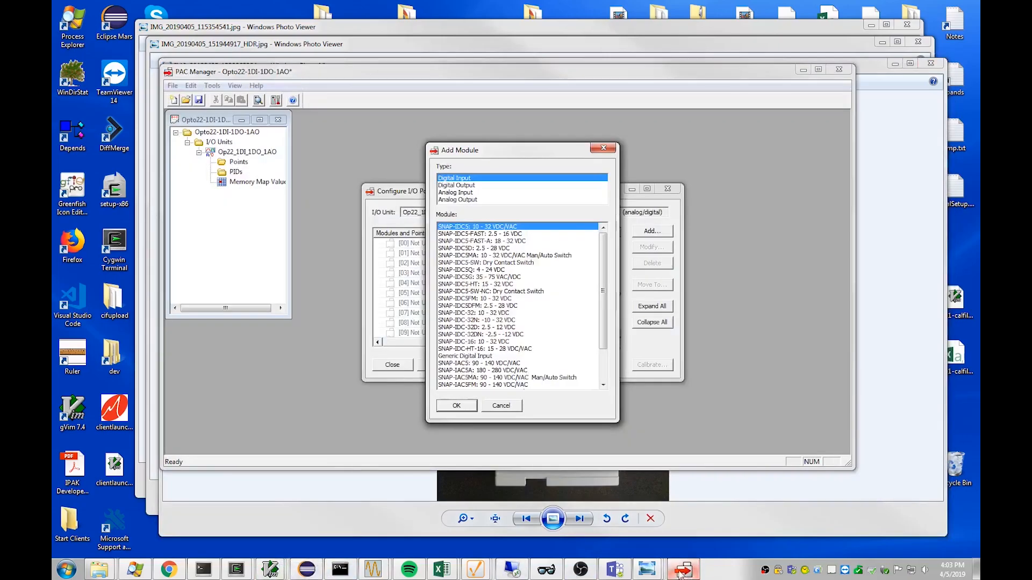
left_click(684, 569)
left_click(466, 249)
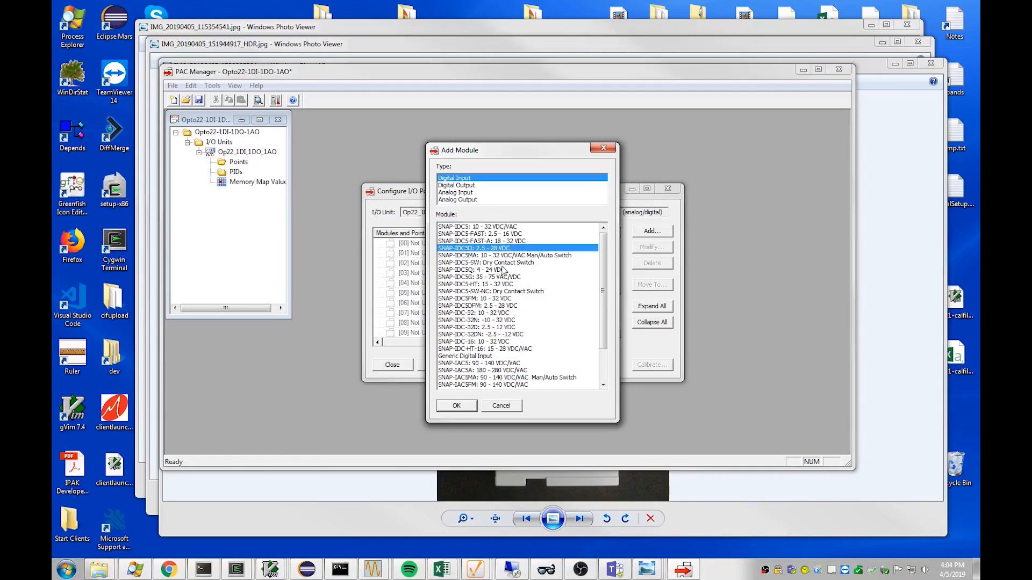
left_click(456, 406)
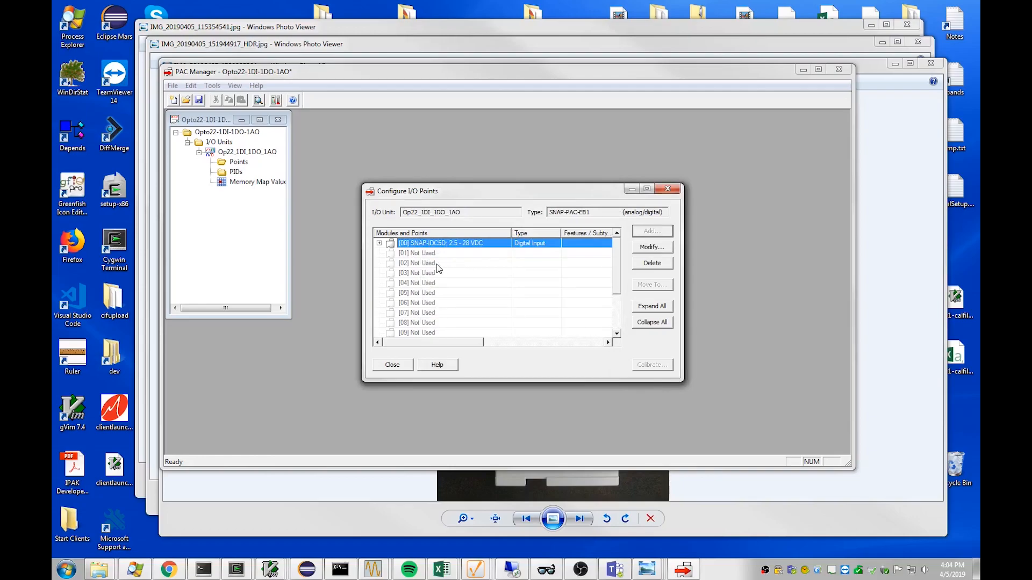
Add the digital output module SNAP-ODC5R: Form A Relay (NO) at position 01, checking the part number in the module photo.
left_click(423, 256)
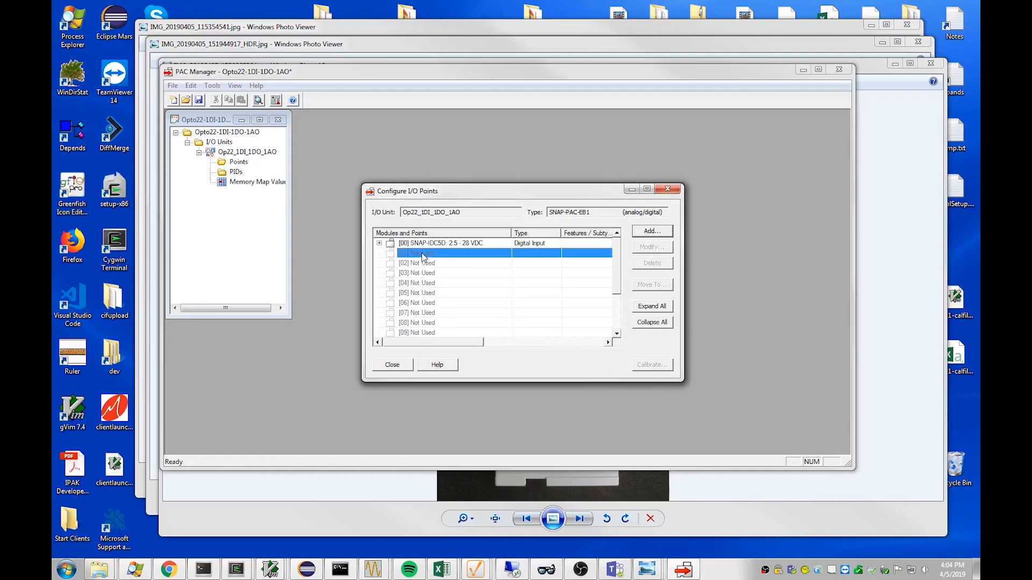
left_click(659, 232)
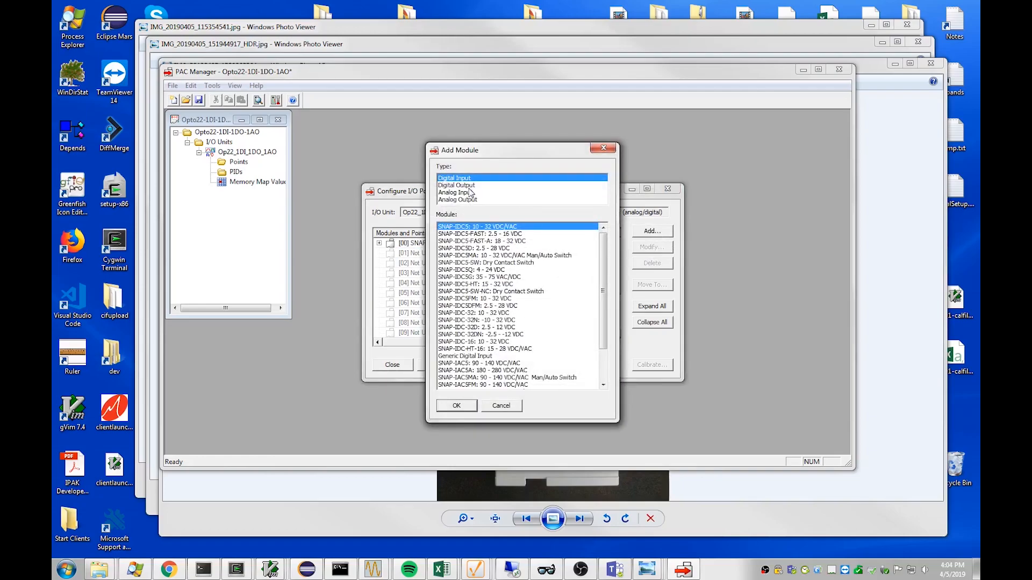
left_click(469, 186)
left_click(417, 522)
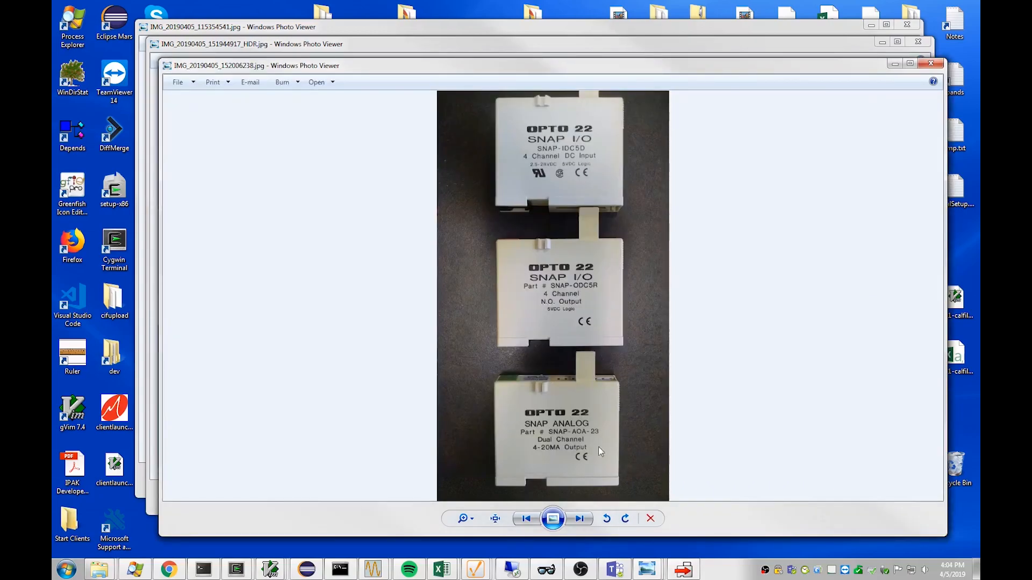
left_click(682, 572)
left_click(473, 241)
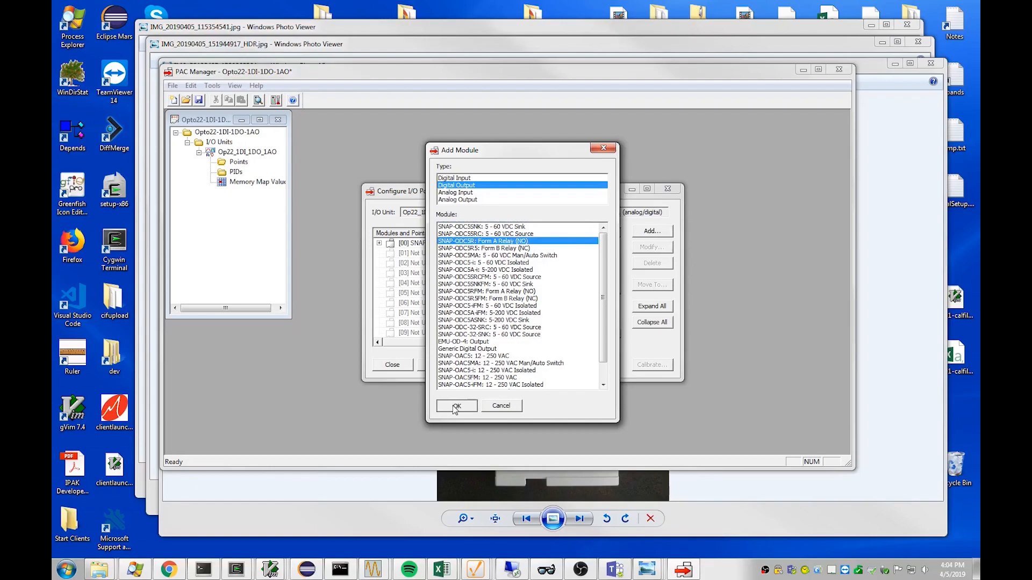
left_click(455, 407)
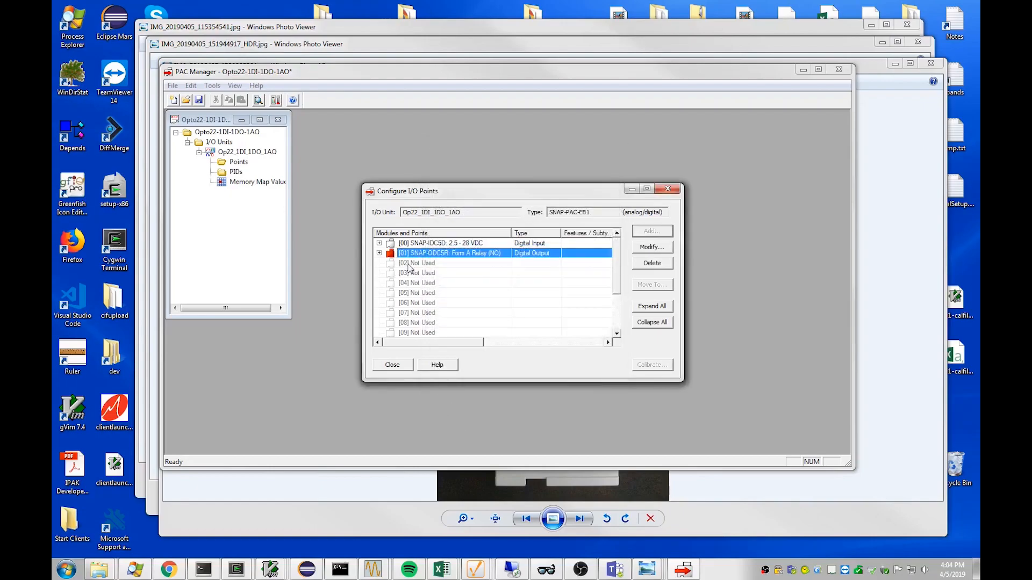
Add the analog output module SNAP-AOA-23 at position 02, checking the part number in the module photo.
left_click(417, 263)
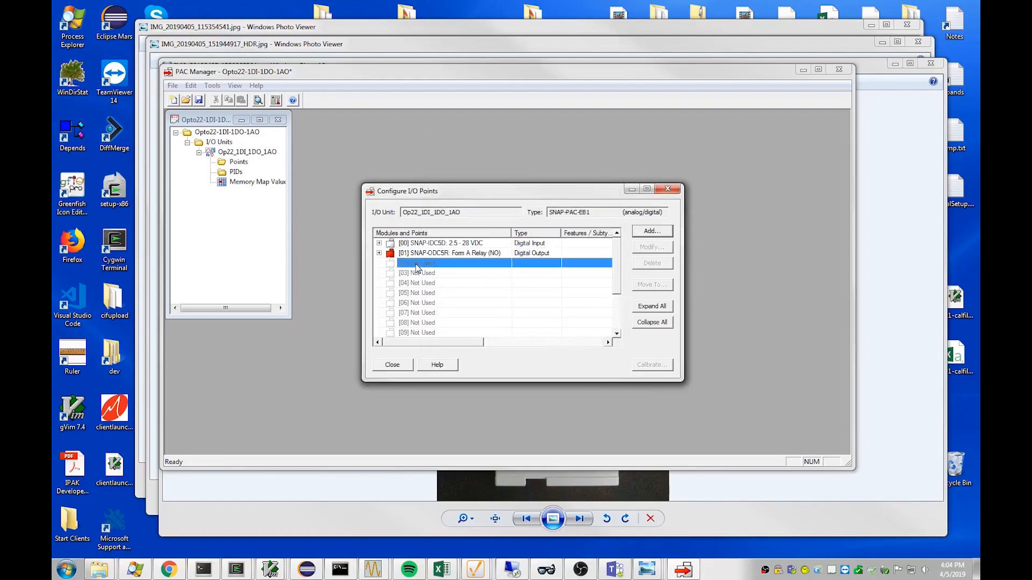
left_click(652, 232)
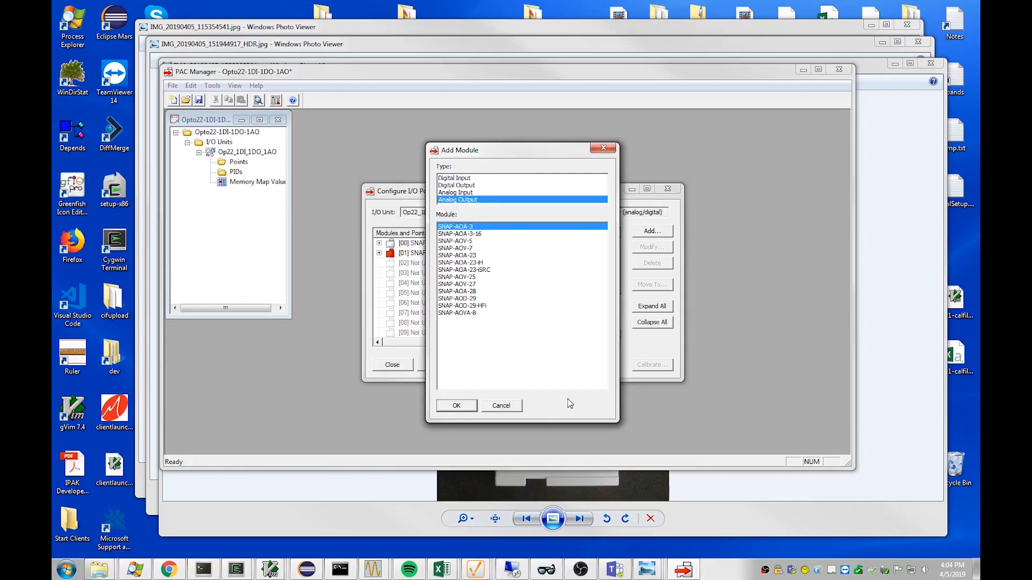
left_click(333, 529)
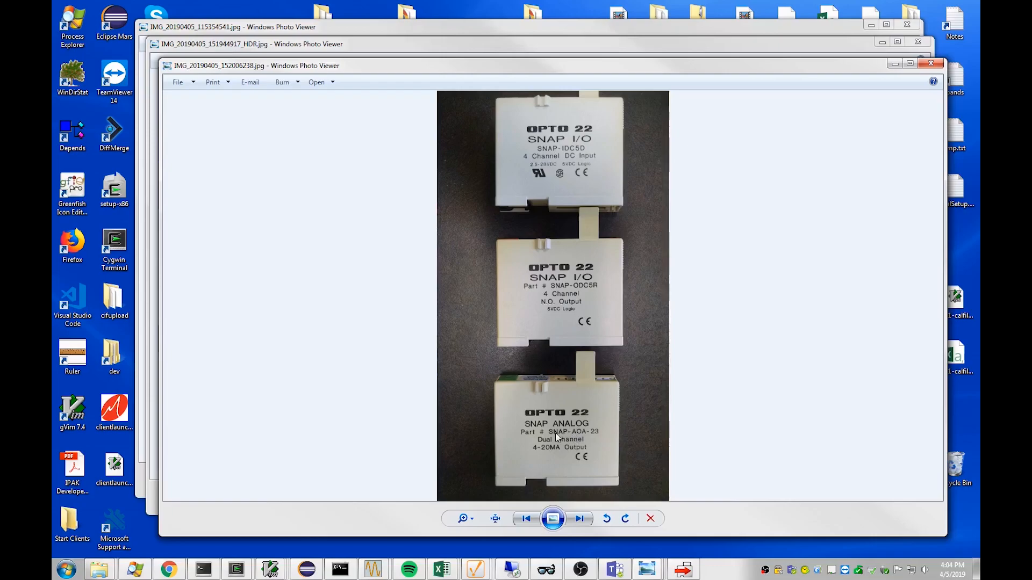
left_click(682, 569)
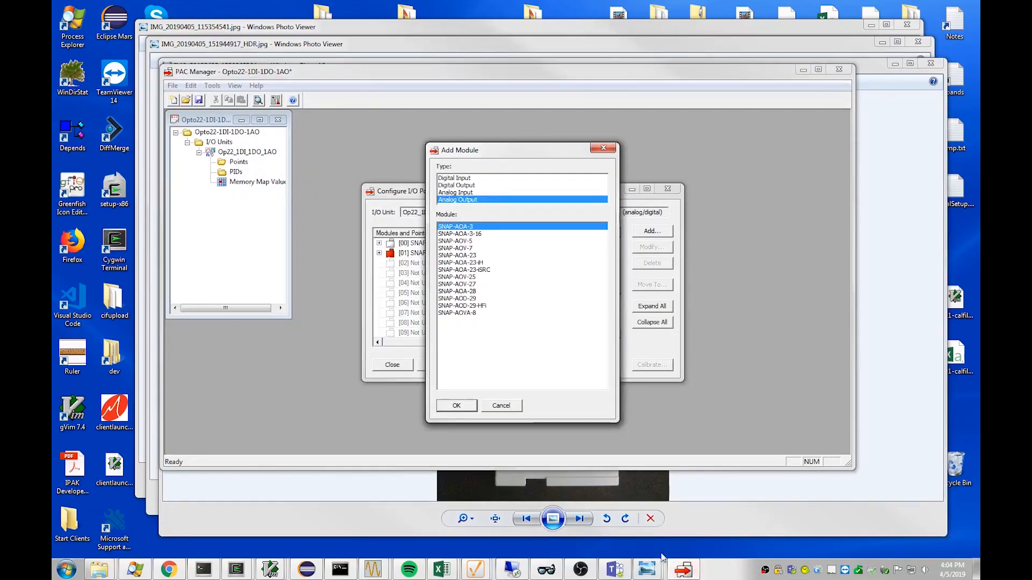
left_click(461, 255)
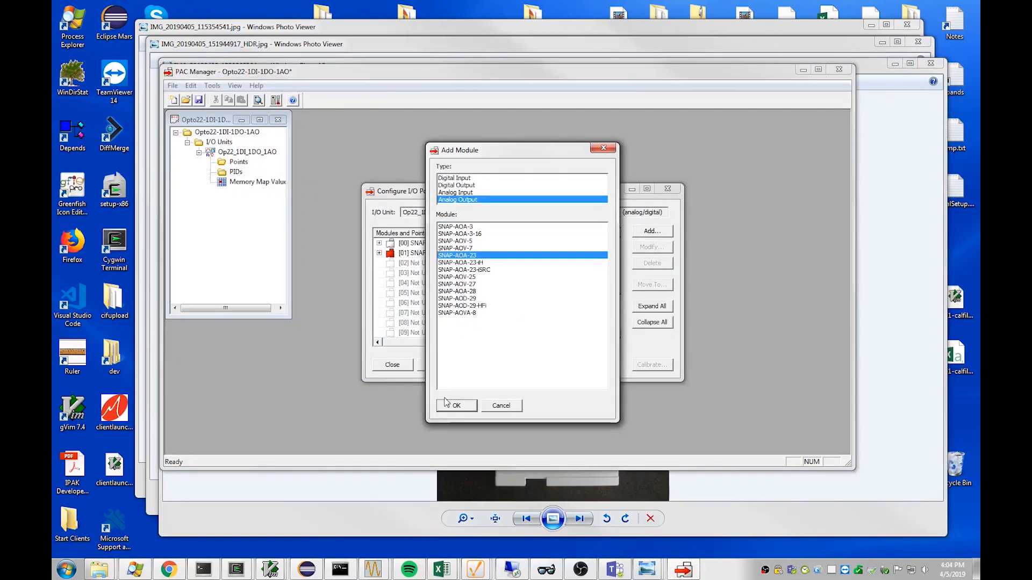
left_click(456, 406)
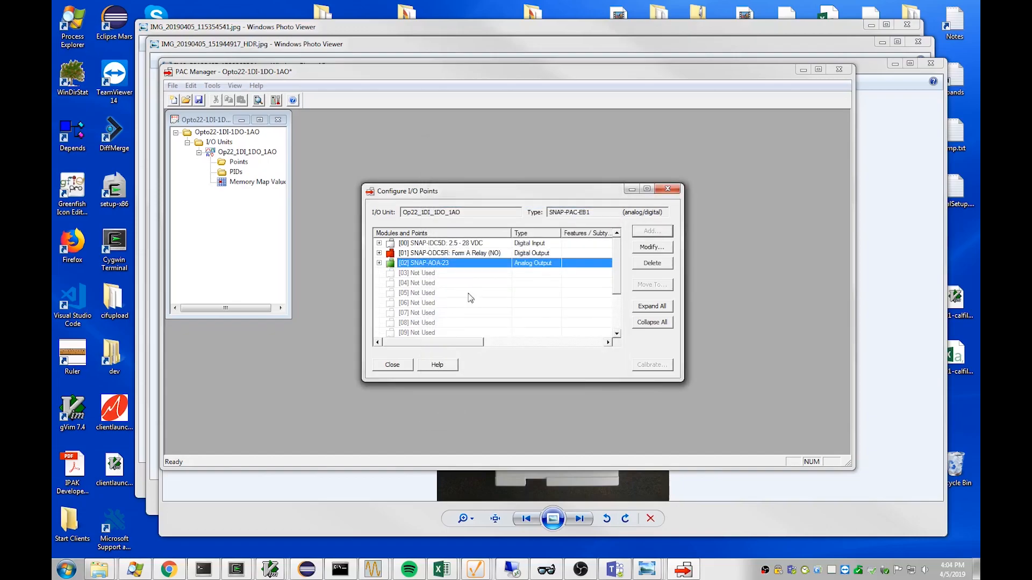
Inspect the settings available for a new digital point on channel 0 of the SNAP-IDC5D module without adding it.
left_click(379, 244)
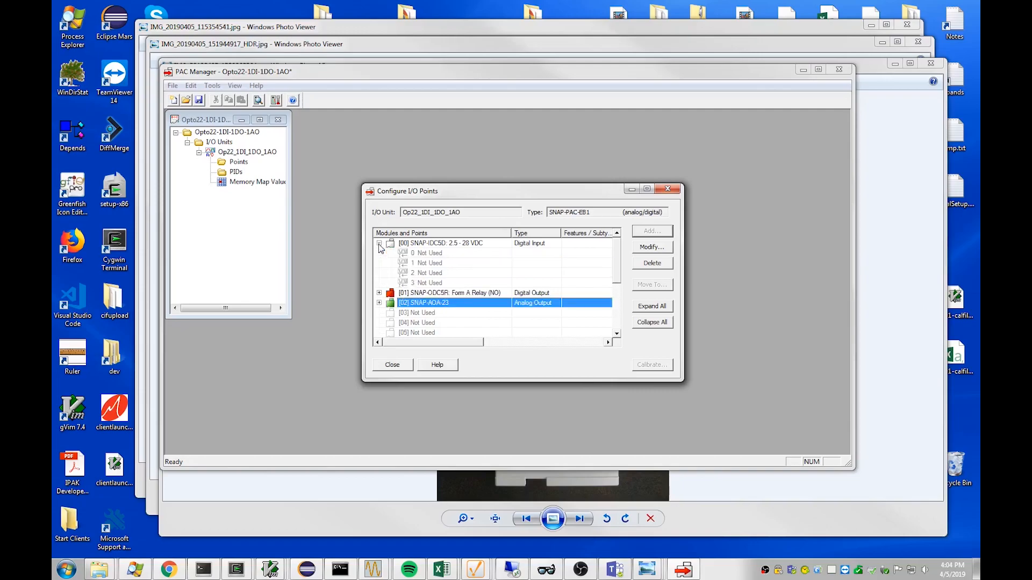
left_click(433, 254)
left_click(650, 233)
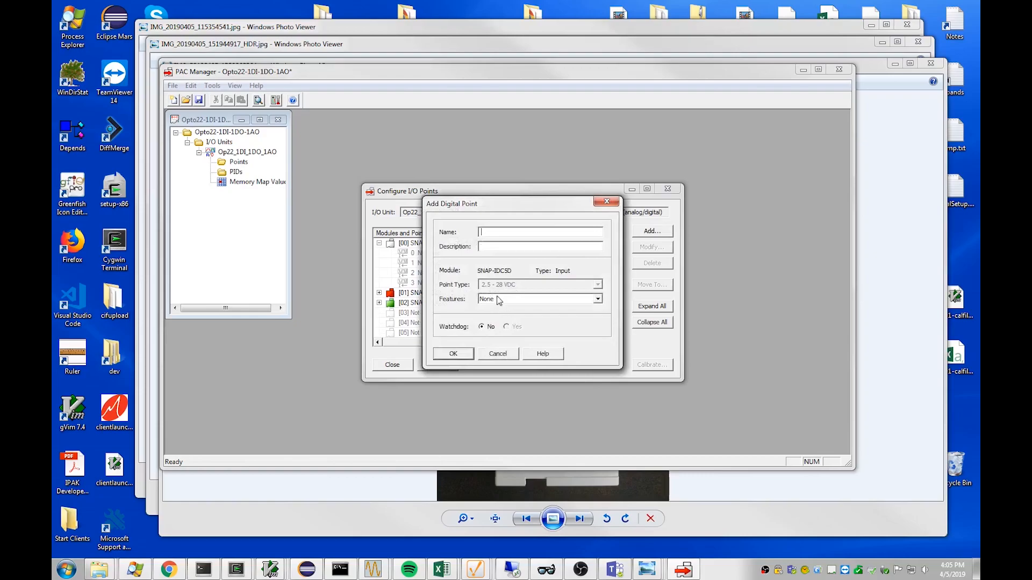
left_click(511, 356)
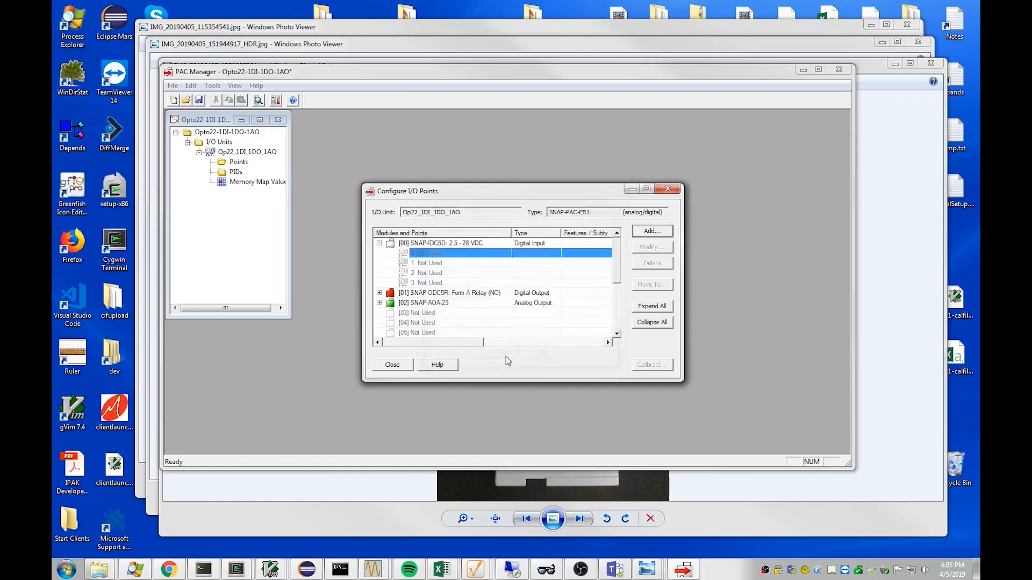
Inspect the new analog point settings for channel 0 of the SNAP-AOA-23 module without adding it, and close the points configuration.
left_click(379, 303)
left_click(433, 313)
left_click(652, 231)
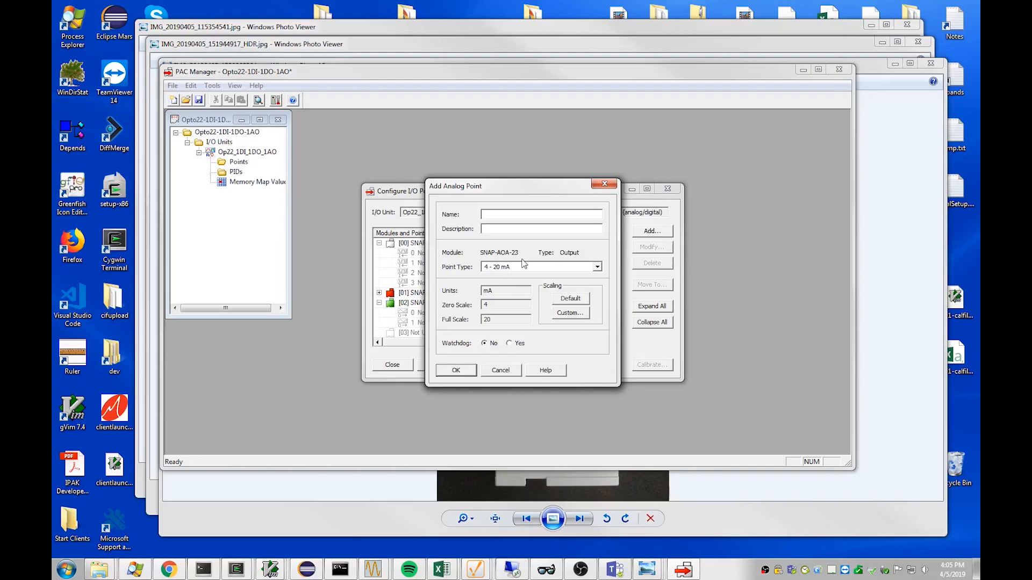
left_click(508, 371)
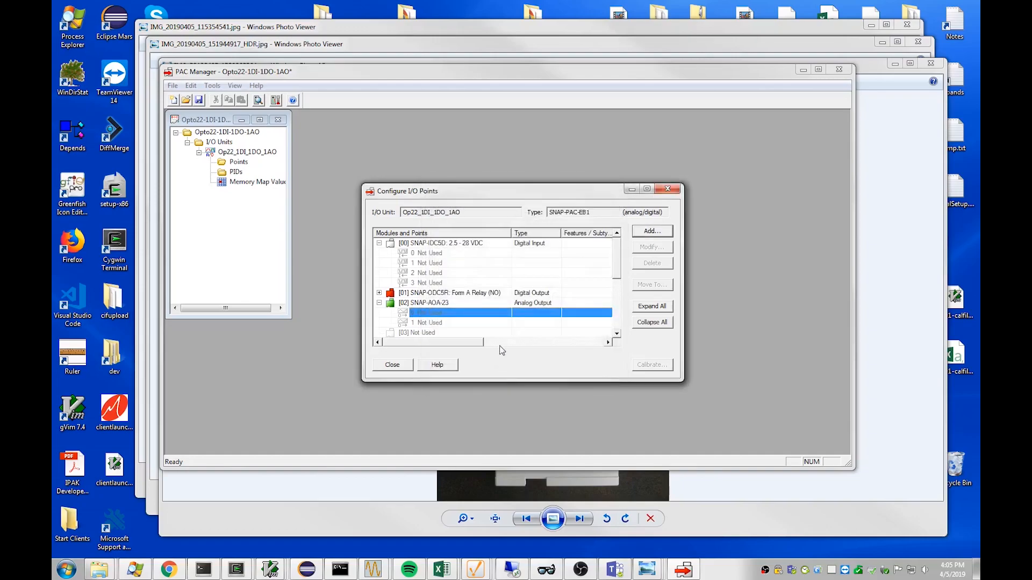
left_click(401, 366)
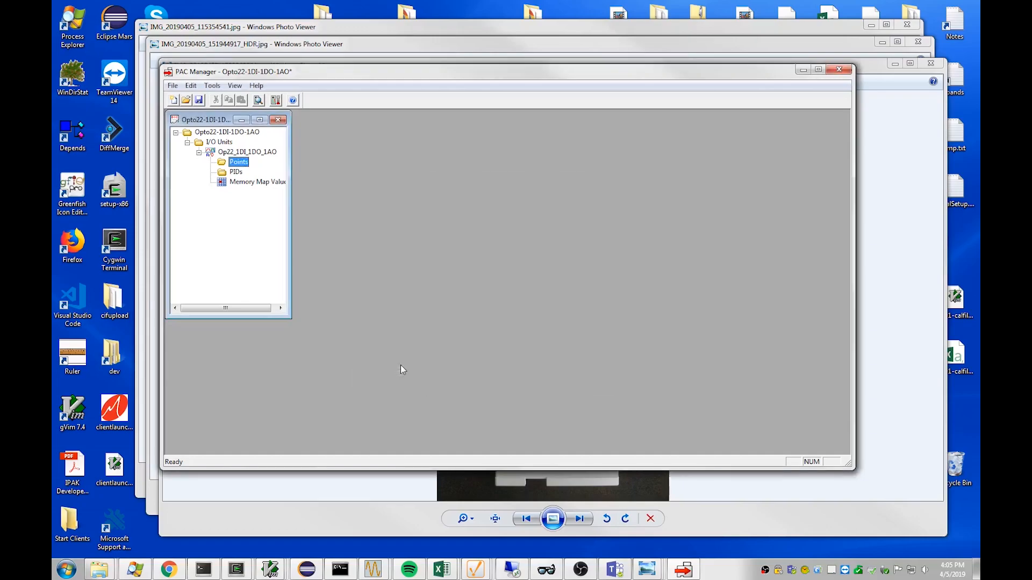
Save the Opto22-1DI-1DO-1AO configuration file with the newly added modules.
left_click(172, 86)
left_click(172, 86)
left_click(172, 86)
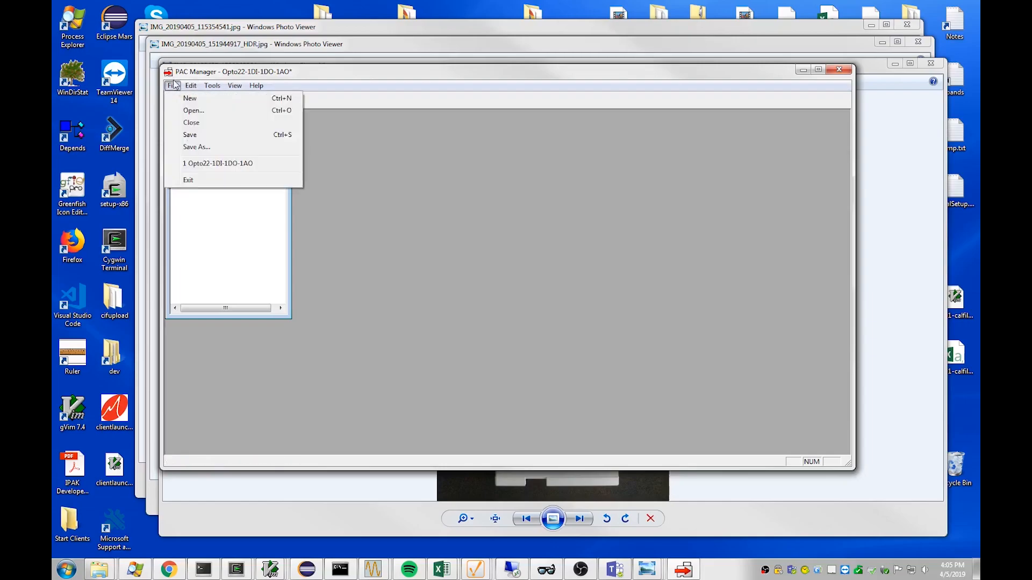
left_click(177, 135)
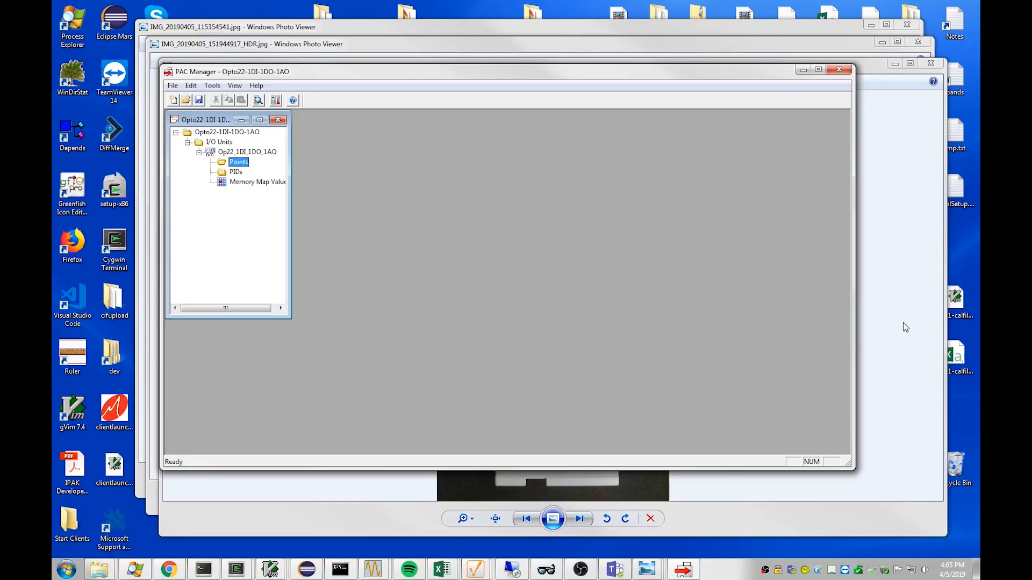
left_click_drag(980, 9, 526, 40)
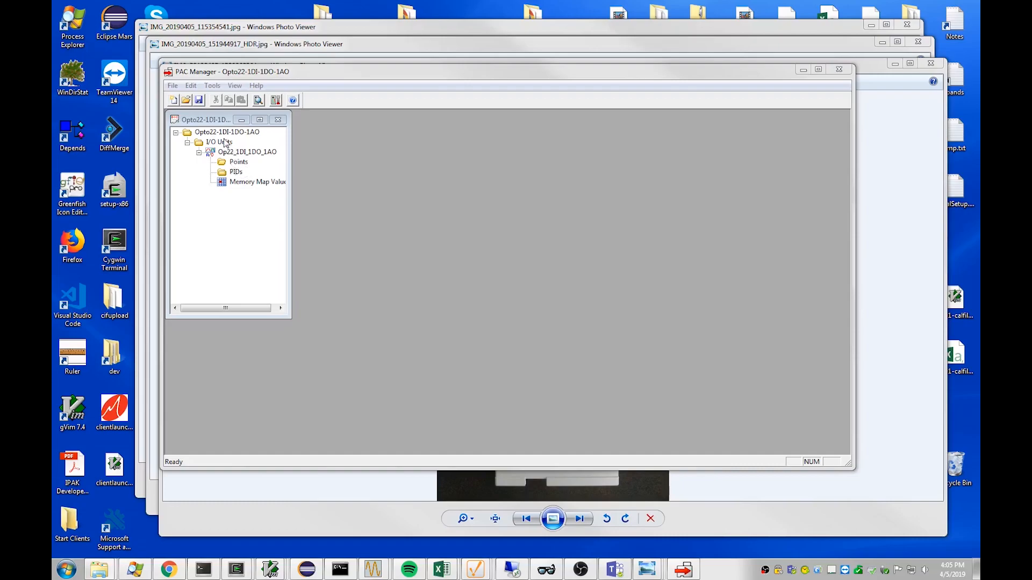
Send the Op22_1DI_1DO_1AO configuration to the device at 10.1.1.250, saving it to flash, and close the send dialog.
left_click(212, 85)
mouse_move(235, 86)
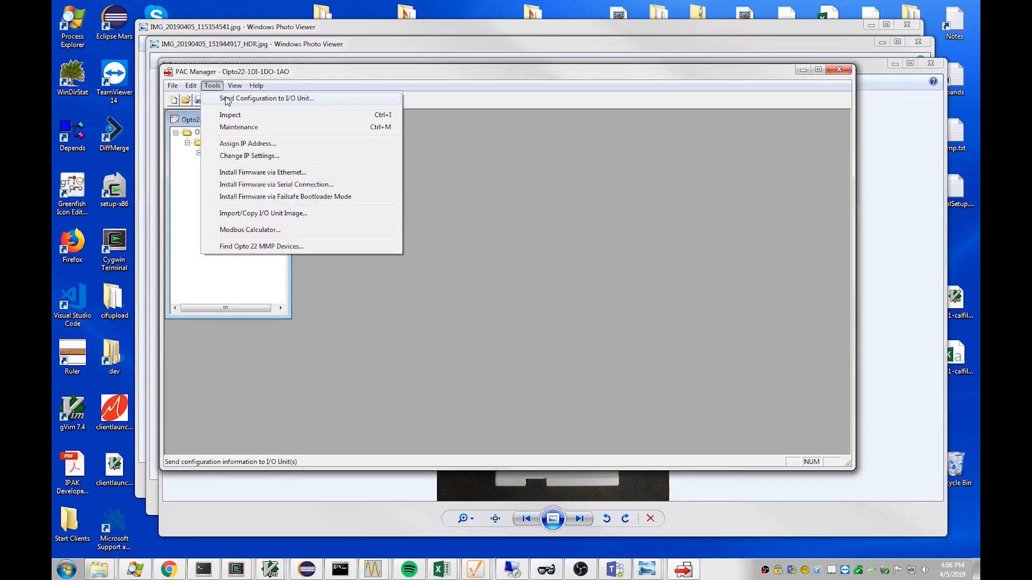
left_click(225, 99)
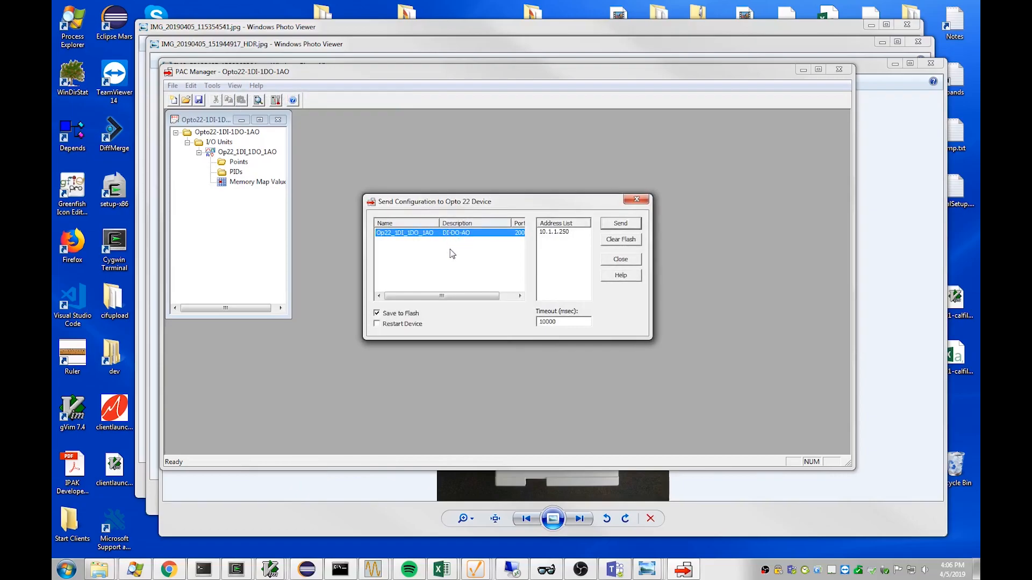
left_click(559, 233)
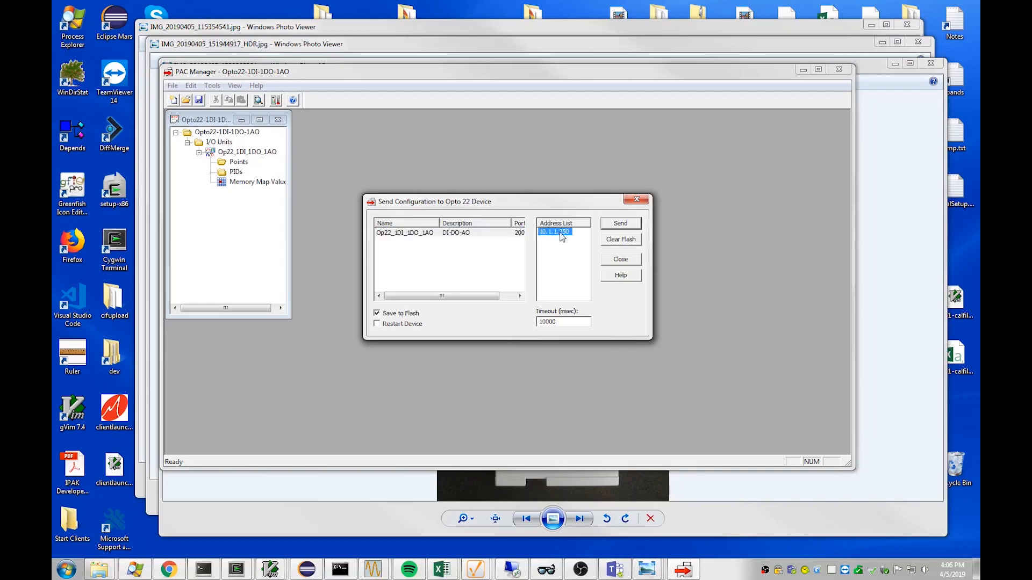
left_click(618, 228)
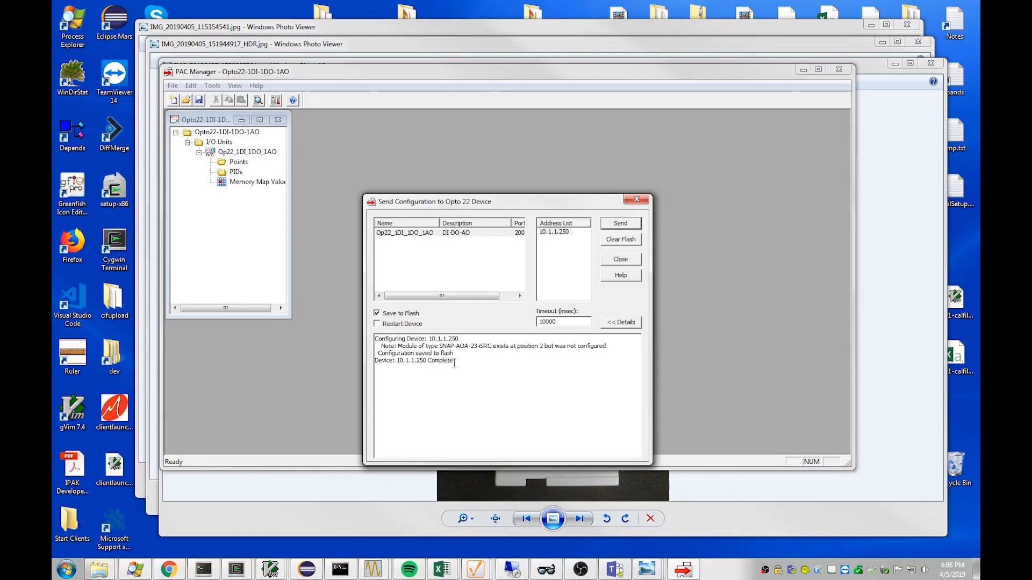
left_click(623, 260)
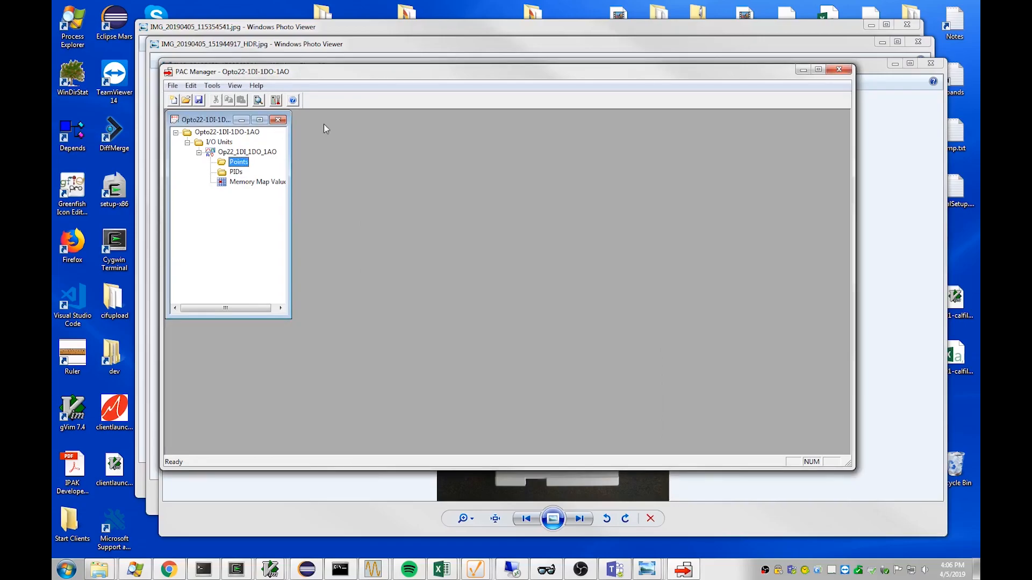
Close the configuration file and inspect the point configuration of modules 0, 1 and 2 on the device at 10.1.1.250.
left_click(277, 121)
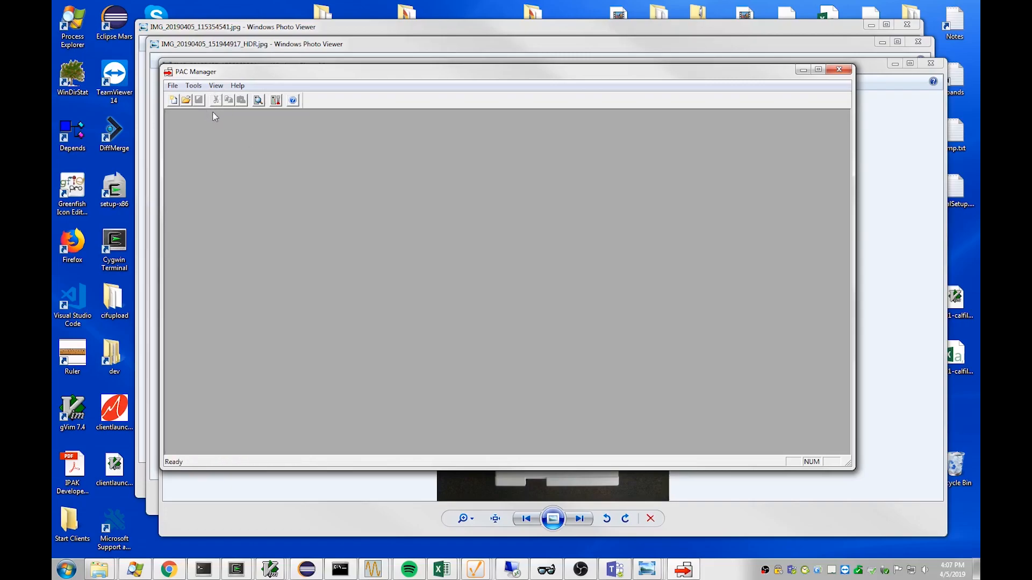
left_click(194, 88)
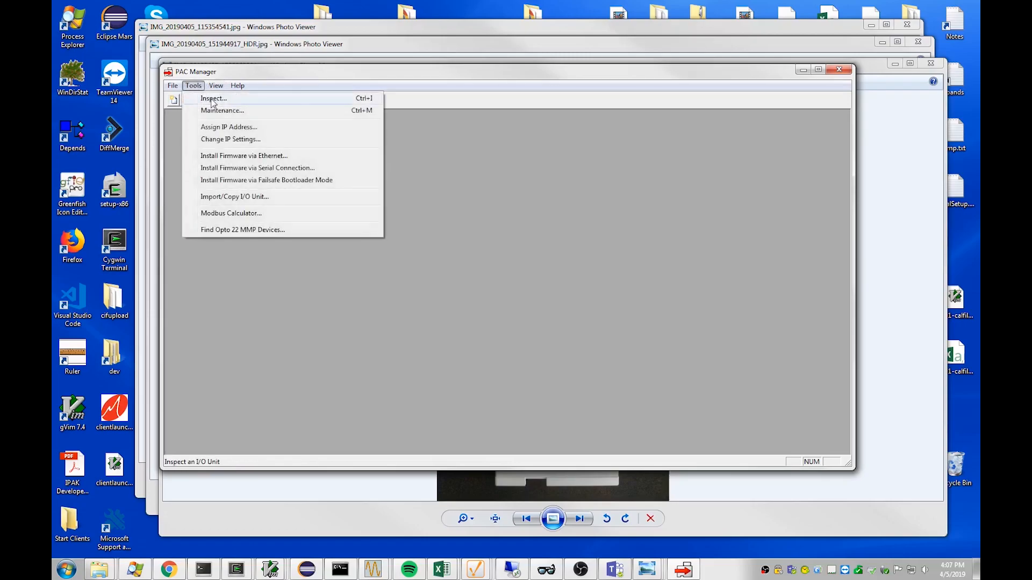
left_click(212, 98)
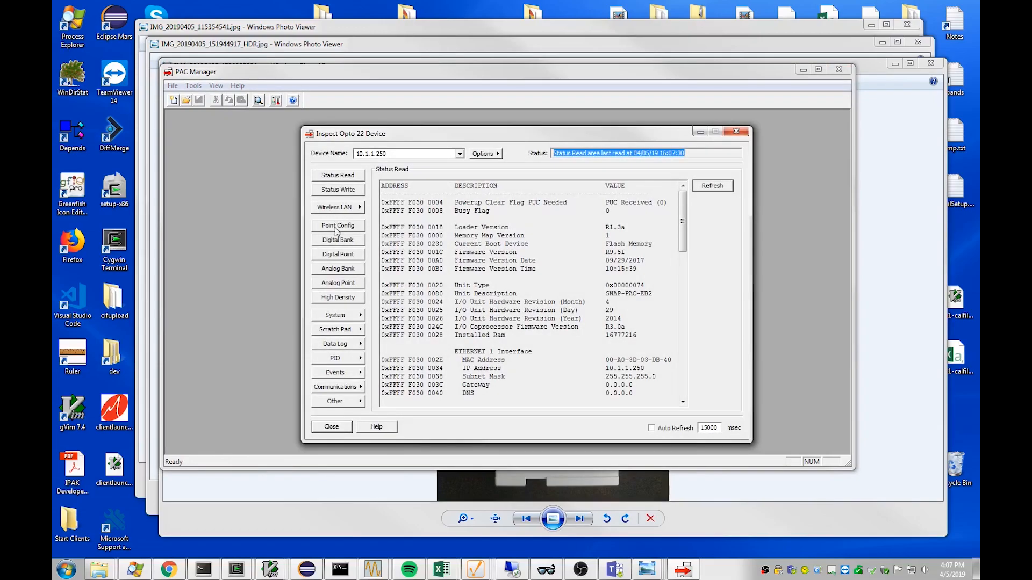
left_click(337, 228)
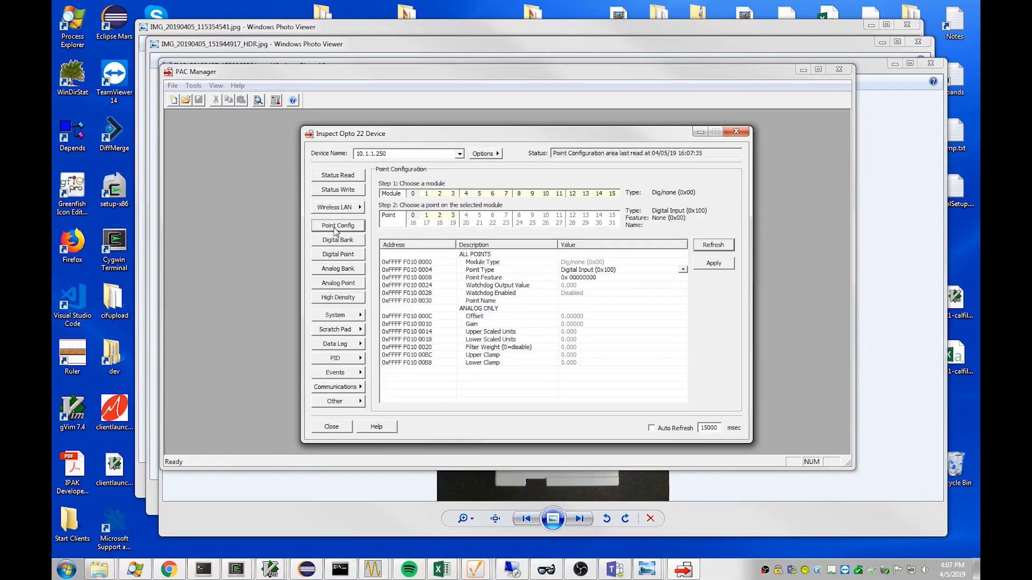
left_click(413, 194)
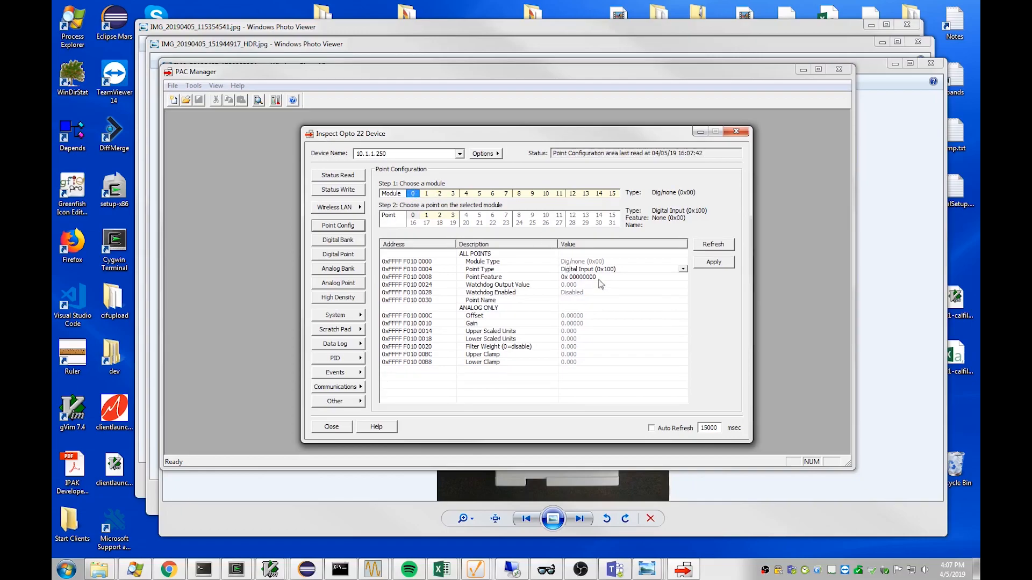
left_click(427, 195)
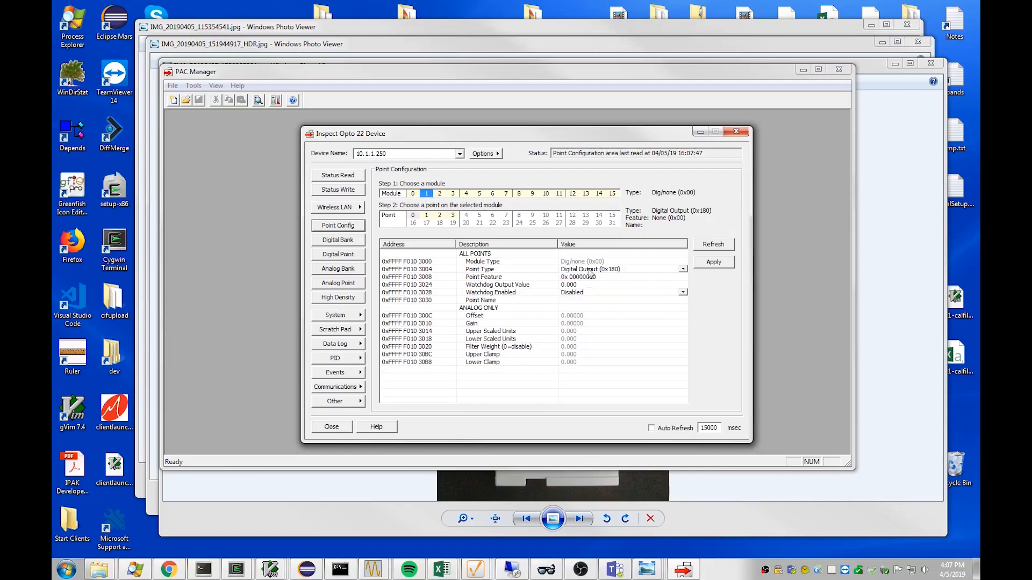
left_click(440, 195)
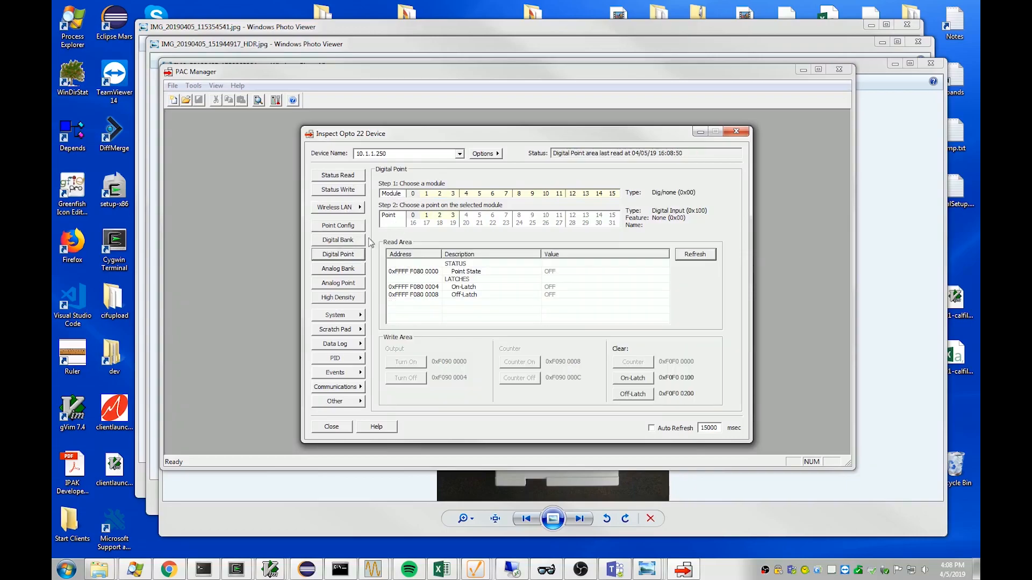
Turn on the digital outputs at points 0 and 1 of module 1 in the device's Digital Point area.
left_click(427, 195)
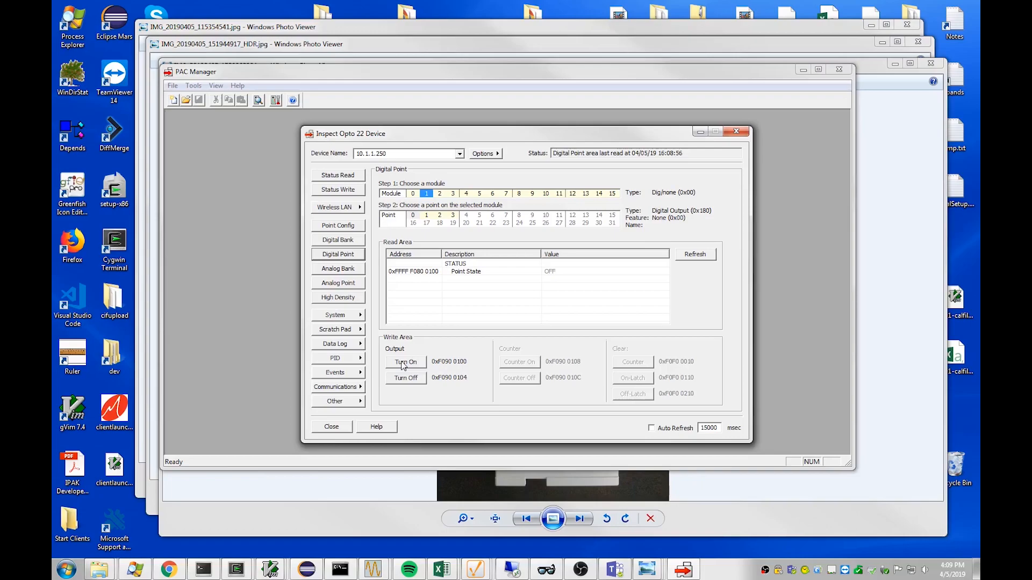
left_click(403, 366)
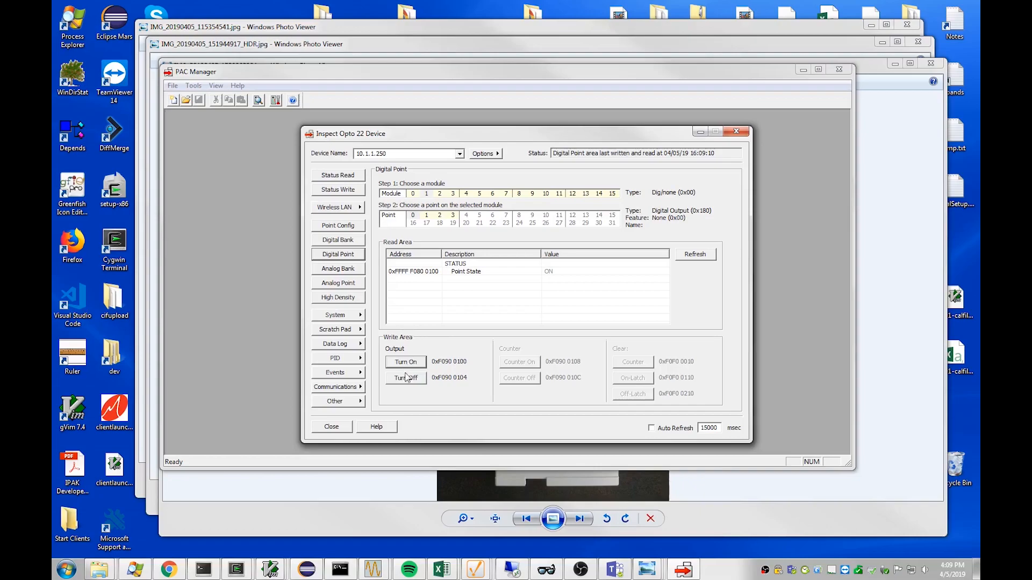
left_click(437, 217)
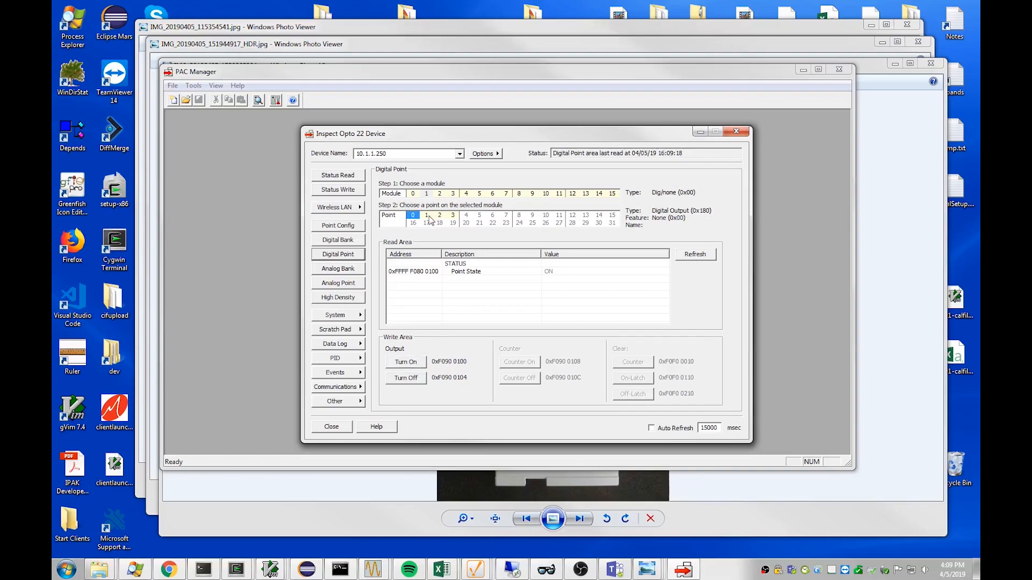
left_click(427, 218)
left_click(413, 363)
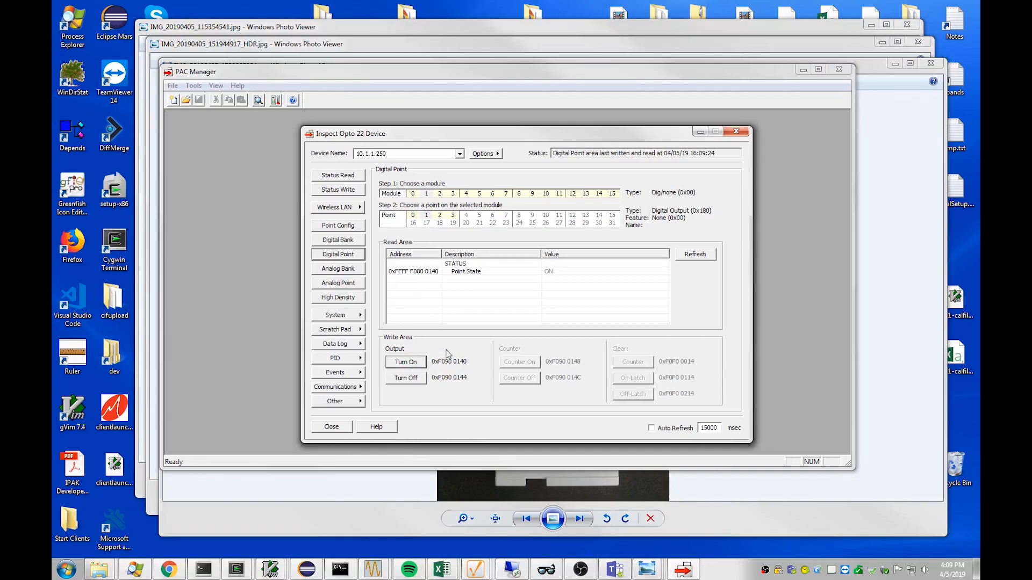